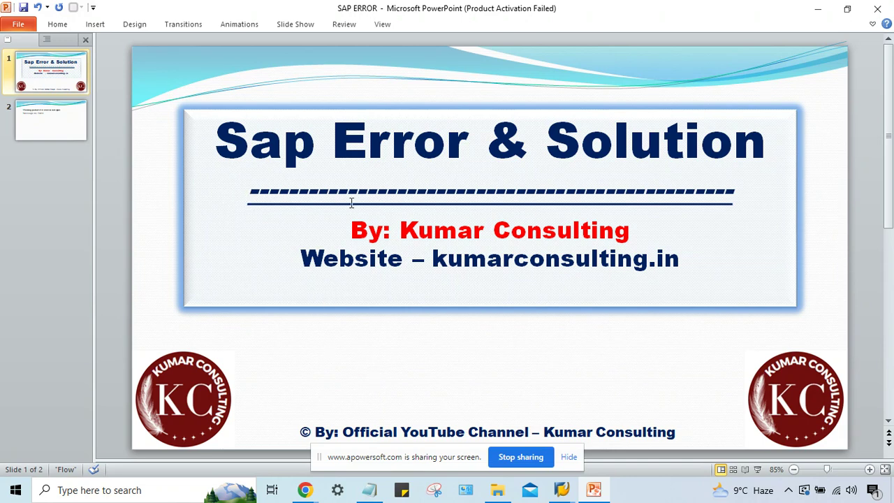
Display slide 2, showing the 'Posting period 010 2022 is not open' error, message F5201
click(51, 128)
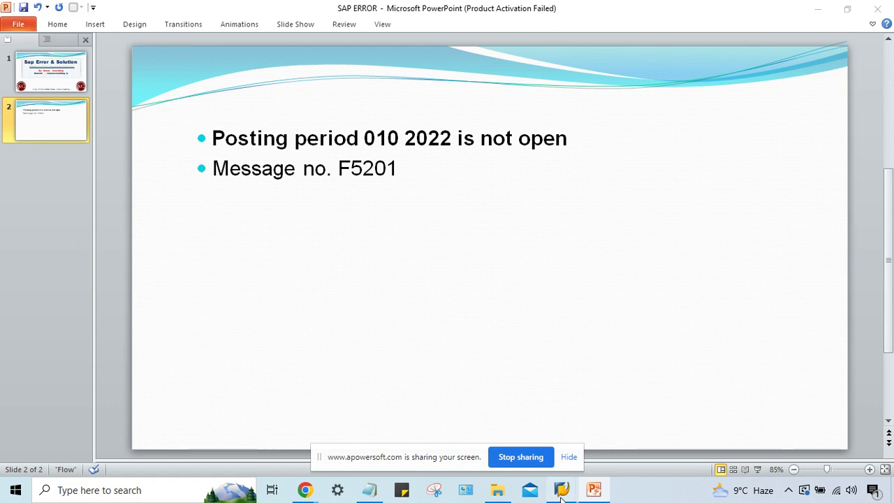
Start an FB50 G/L document in SAP with document date 08.01.2023
mouse_move(562, 490)
click(658, 424)
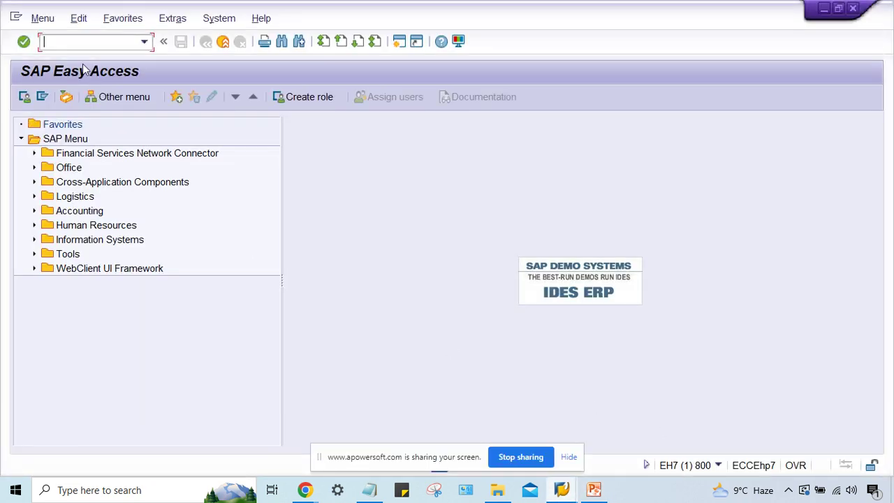
text(FB50)
key(Return)
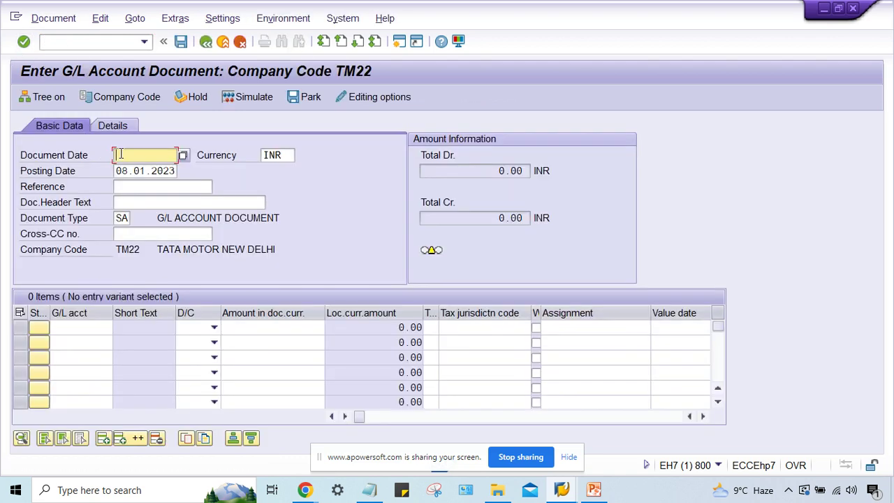
click(143, 155)
click(143, 168)
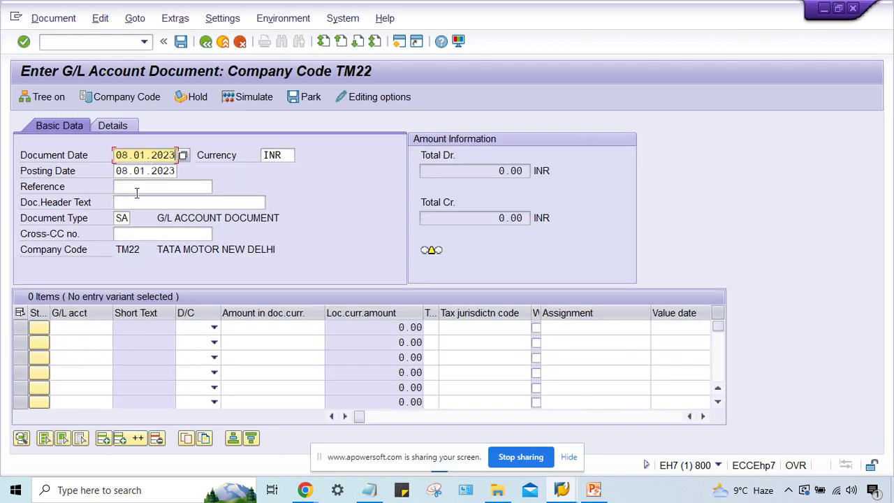
Enter line items: G/L account 4000 as Debit and G/L account 1000 as Credit
click(76, 327)
click(64, 165)
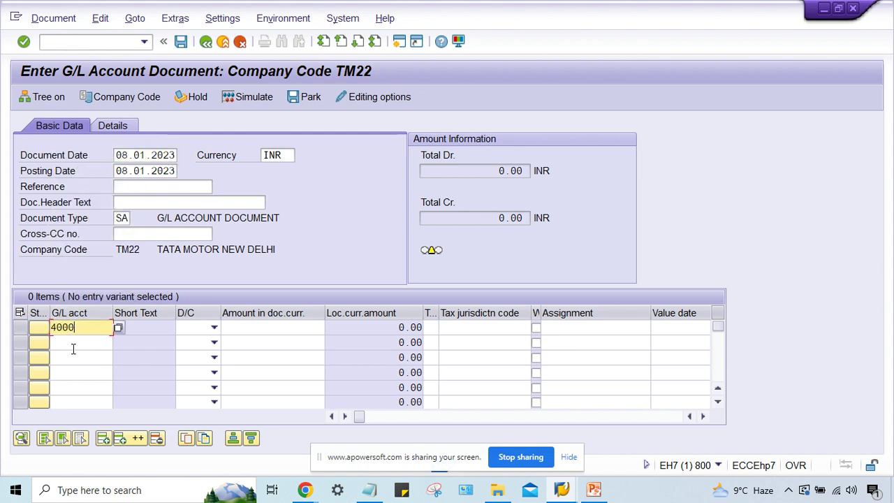
click(75, 342)
click(70, 168)
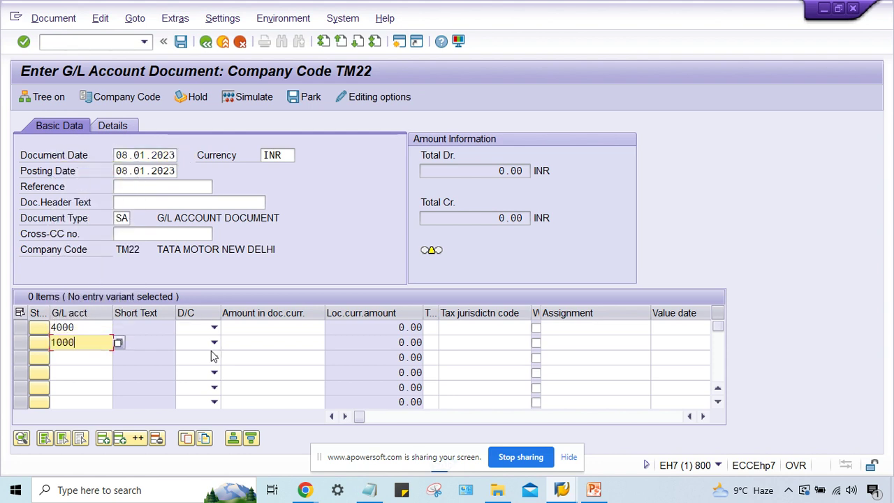
click(213, 328)
click(202, 354)
click(213, 342)
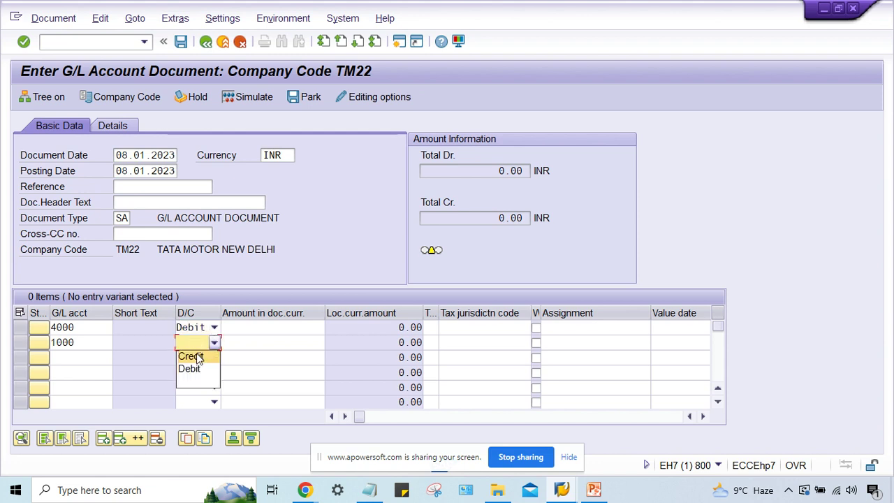
click(192, 355)
Enter 1000 on both lines and check the document, which reports period 010 2022 is not open
click(256, 331)
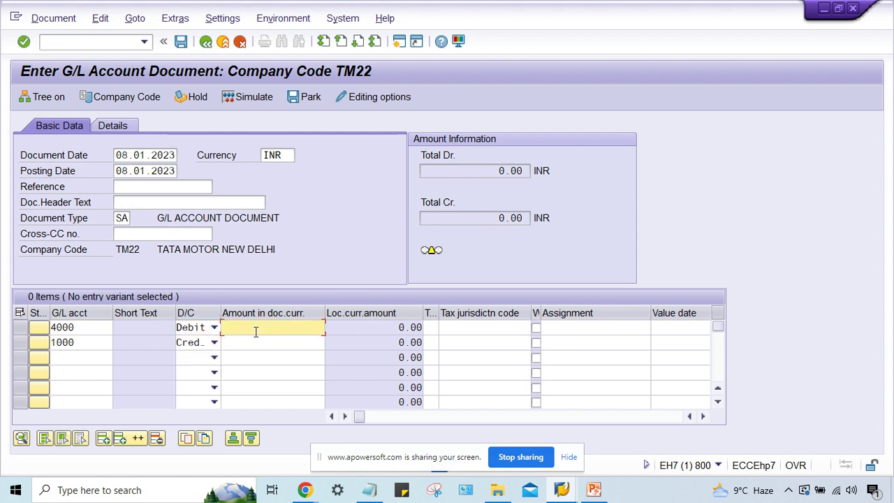
text(1000)
key(Down)
text(1000)
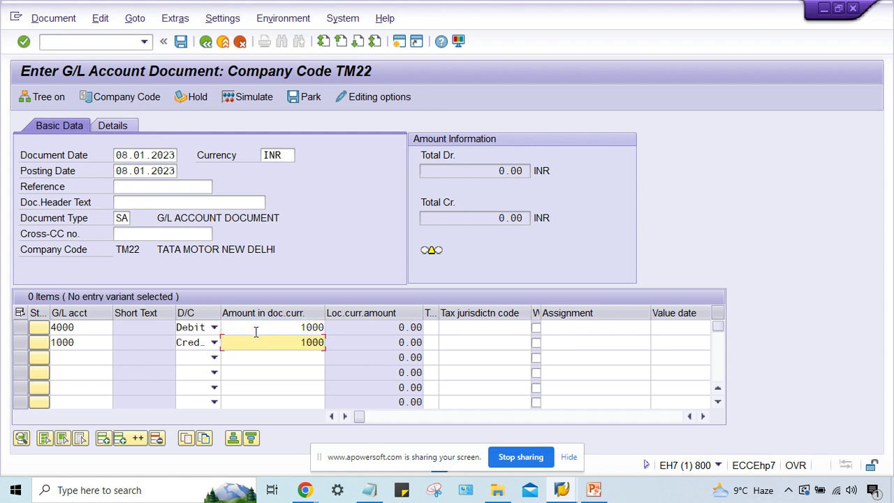
key(Return)
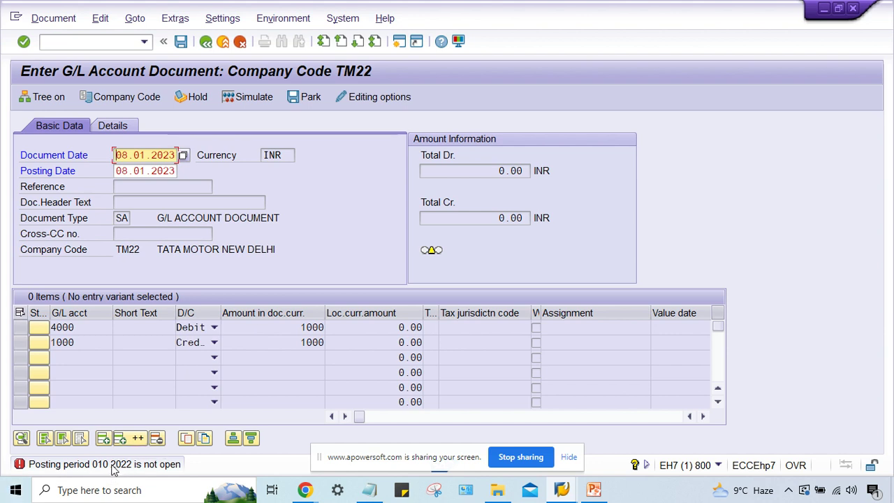
click(399, 41)
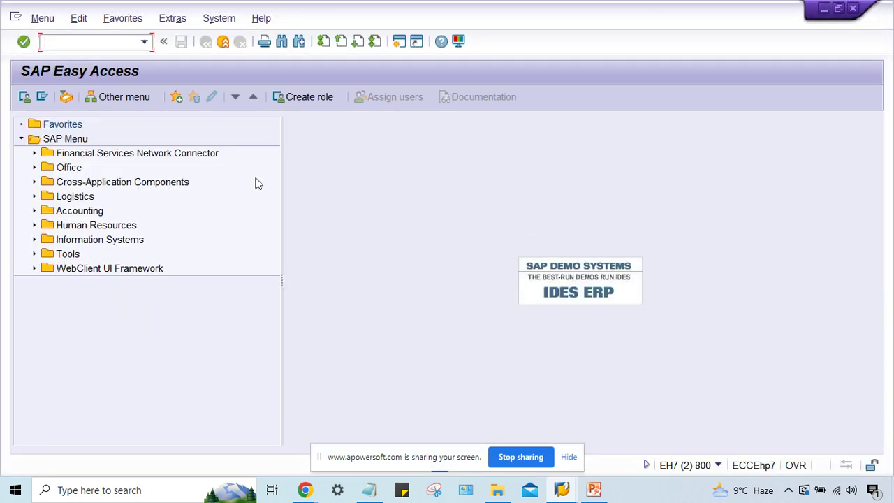
Run OB52 and position the posting periods table on variant TM22
text(OB52)
key(Return)
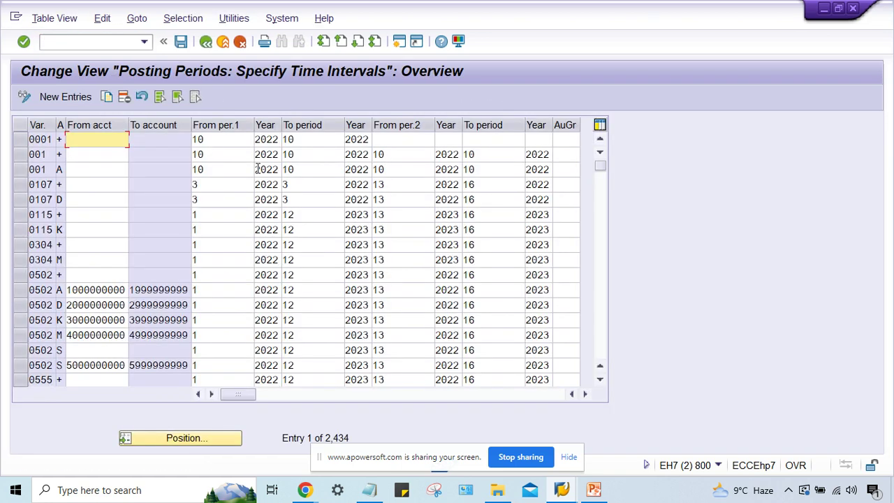
click(186, 439)
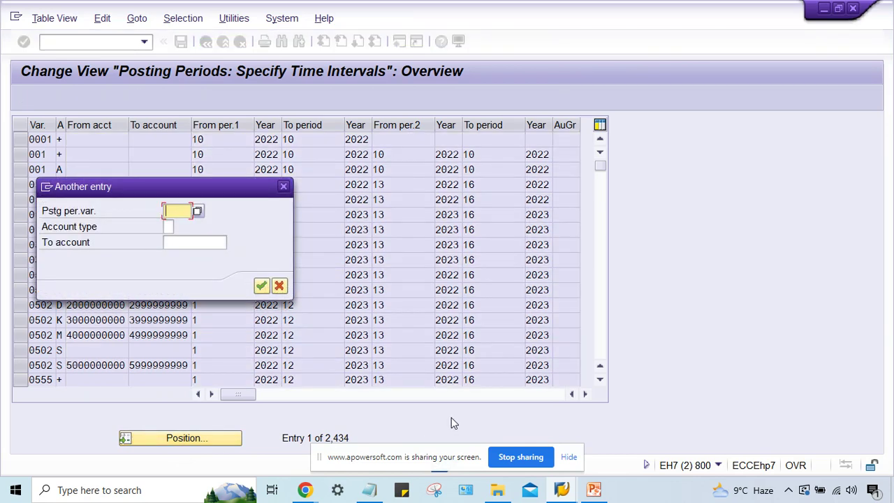
text(TM22)
key(Return)
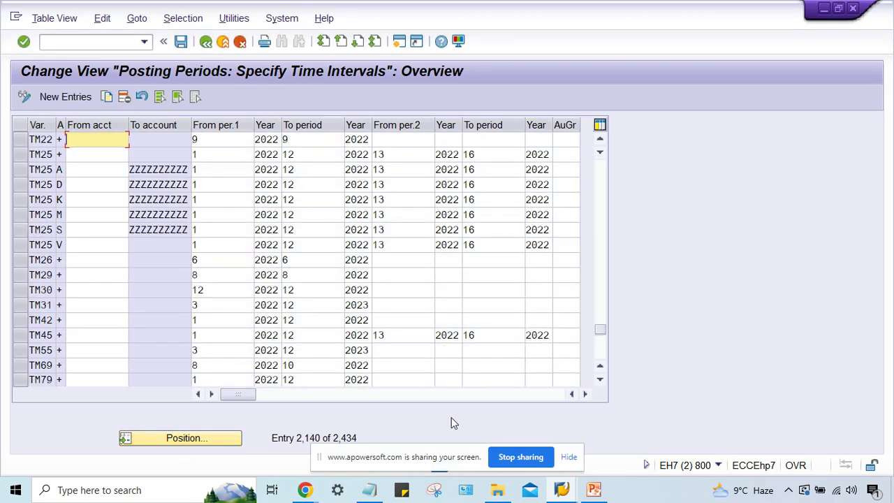
click(20, 139)
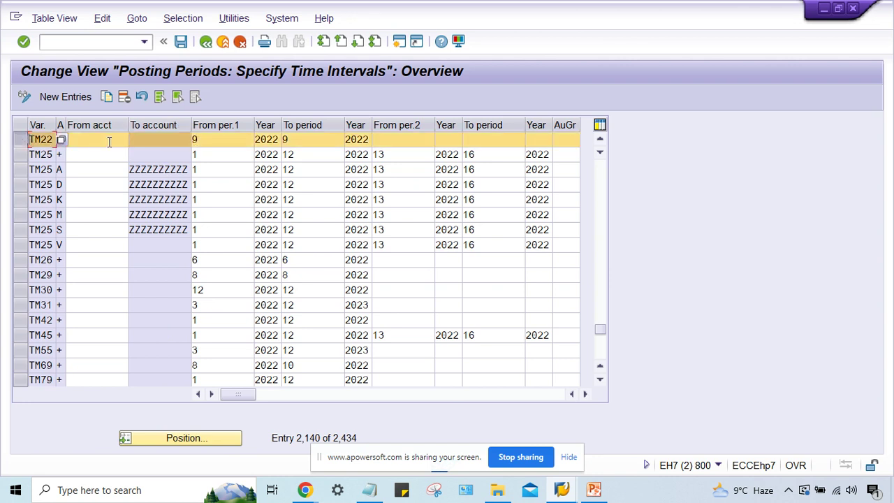
Change TM22's first interval from period 9 to periods 10–10 of 2022 and save
click(206, 143)
click(329, 144)
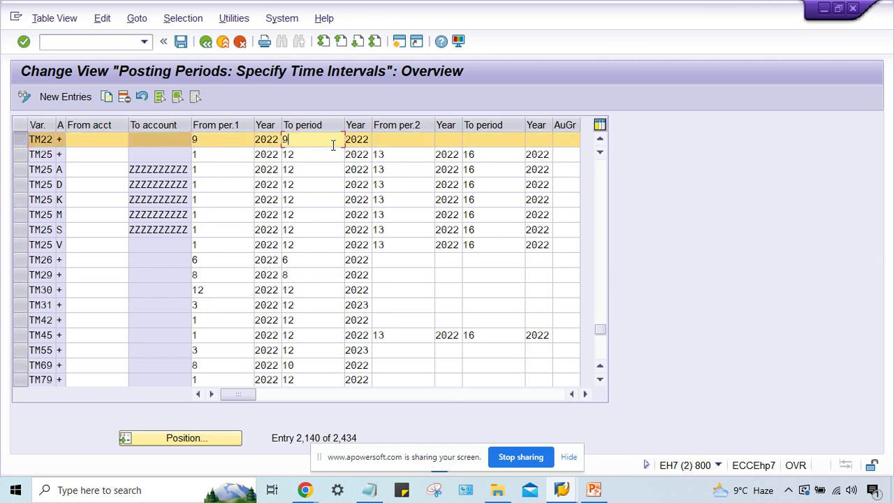
click(216, 142)
key(BackSpace)
text(10)
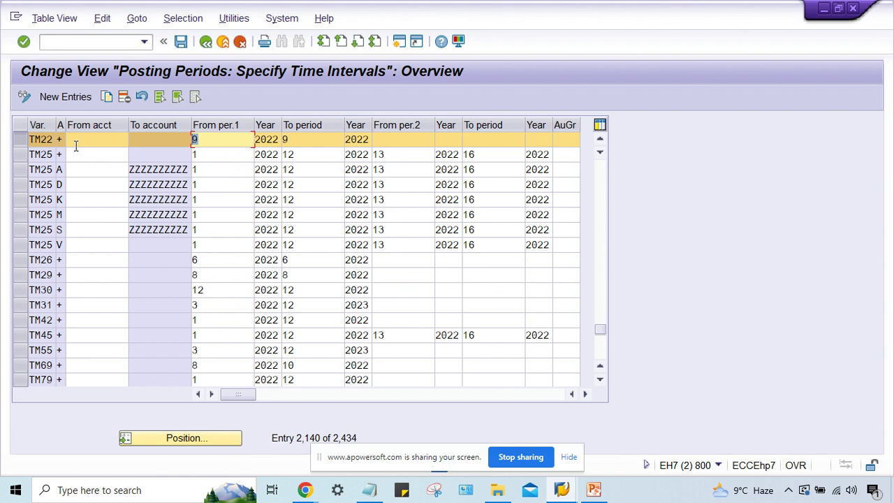
key(Tab)
key(Tab)
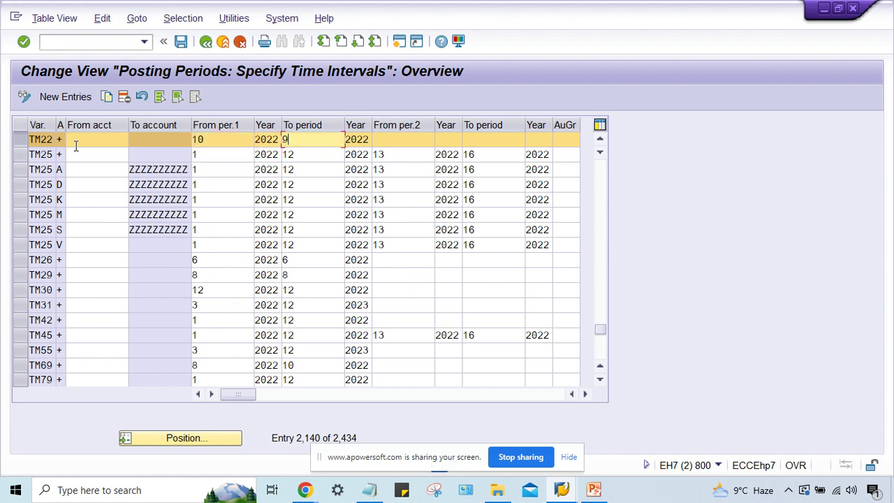
key(BackSpace)
text(10)
key(ctrl+s)
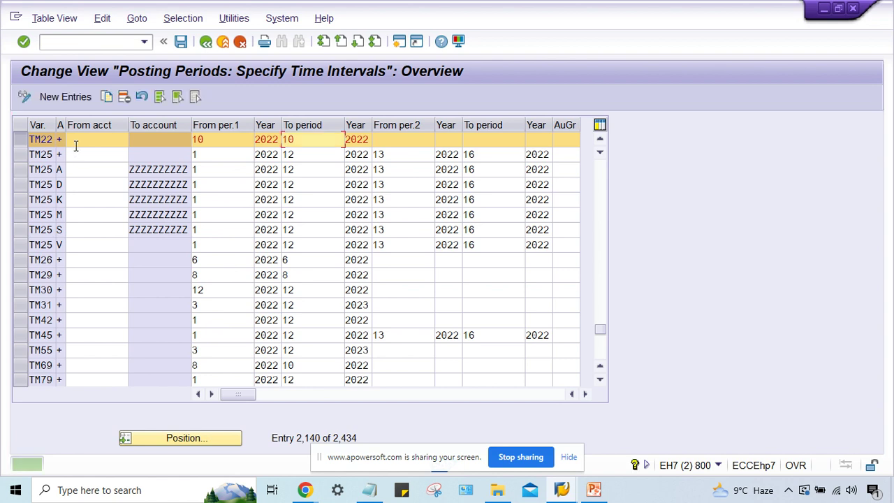
Delete the selected TM22 posting period row and save the table
click(19, 142)
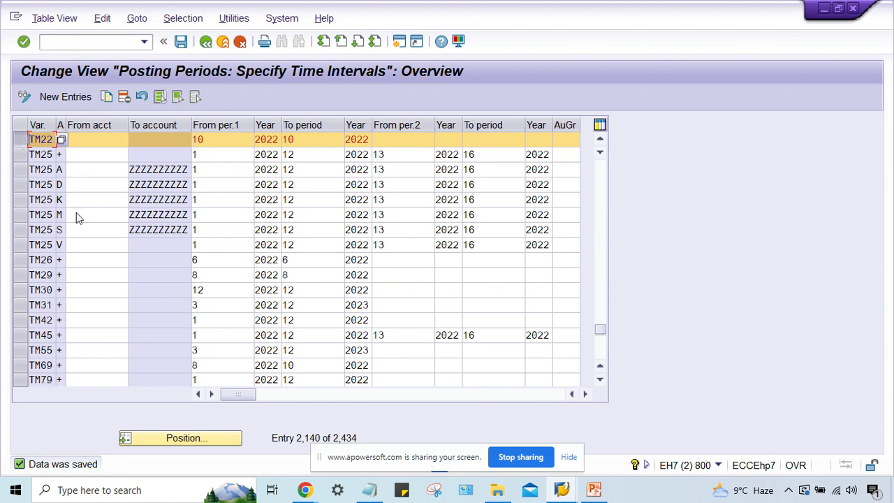
click(125, 96)
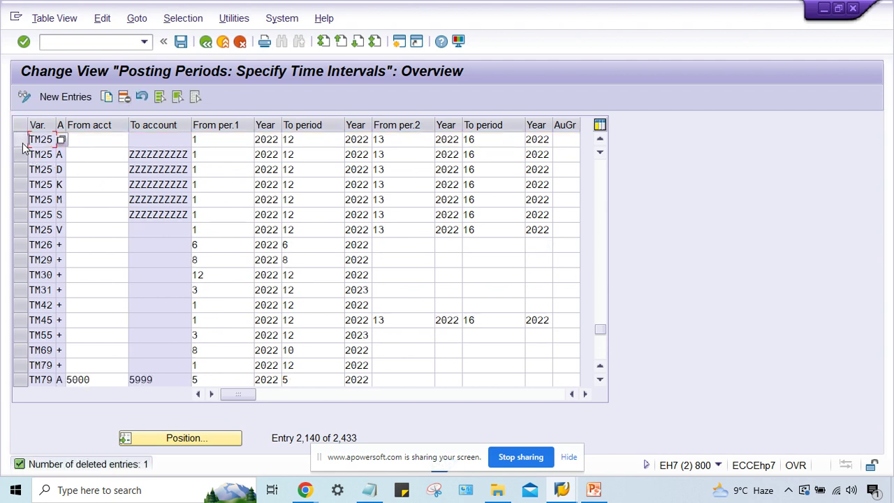
key(ctrl+s)
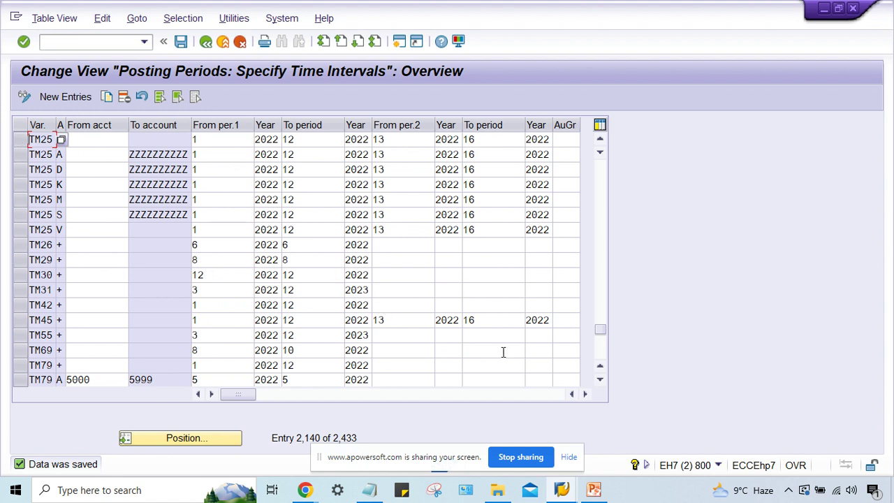
click(561, 489)
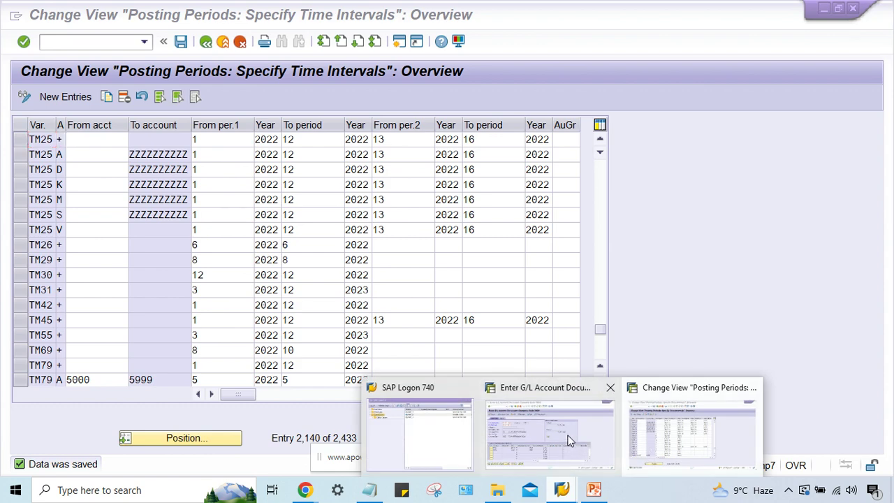
Restart FB50 with /N, enter document date 08.01.2023, and get the period 010 2022 error again
click(570, 437)
click(144, 41)
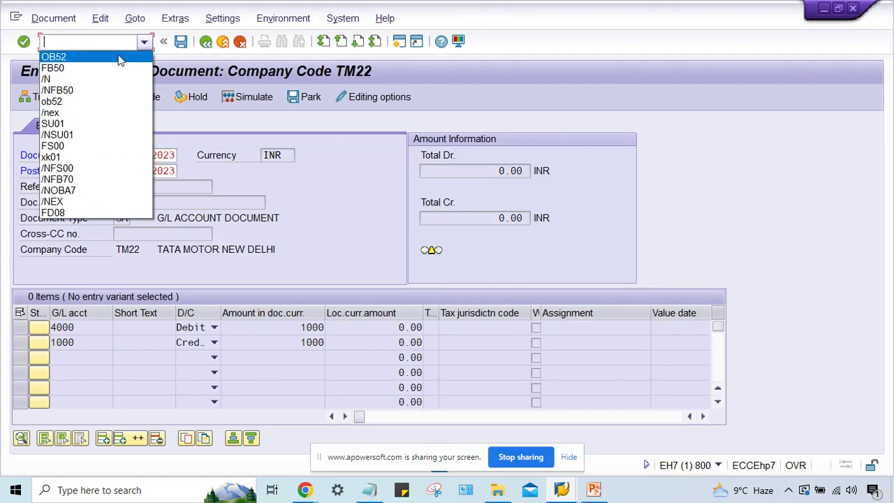
click(112, 67)
key(Home)
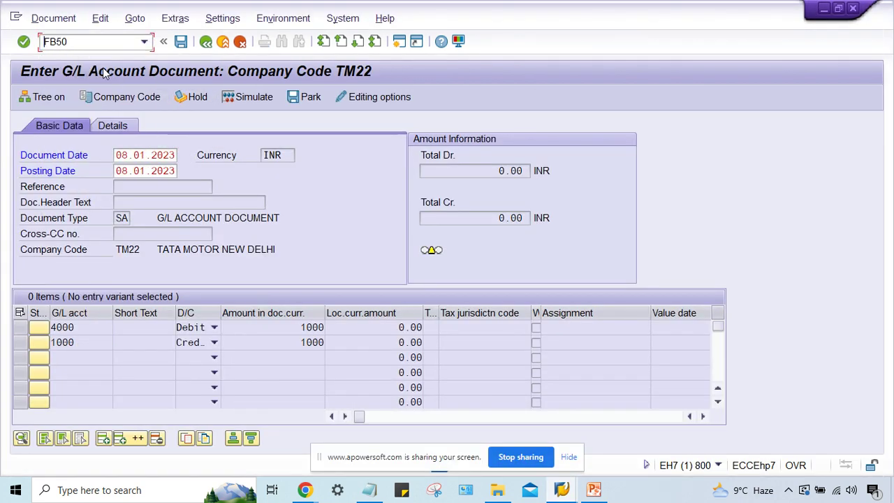
text(/N)
key(Return)
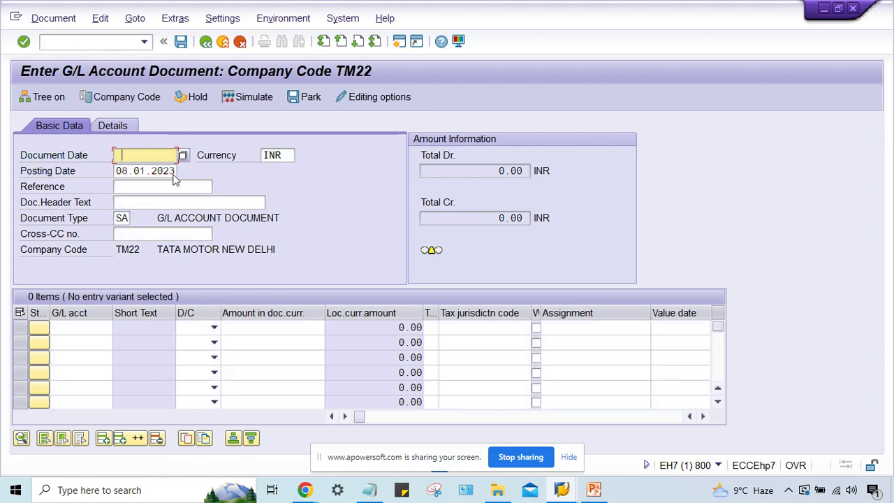
key(BackSpace)
key(Return)
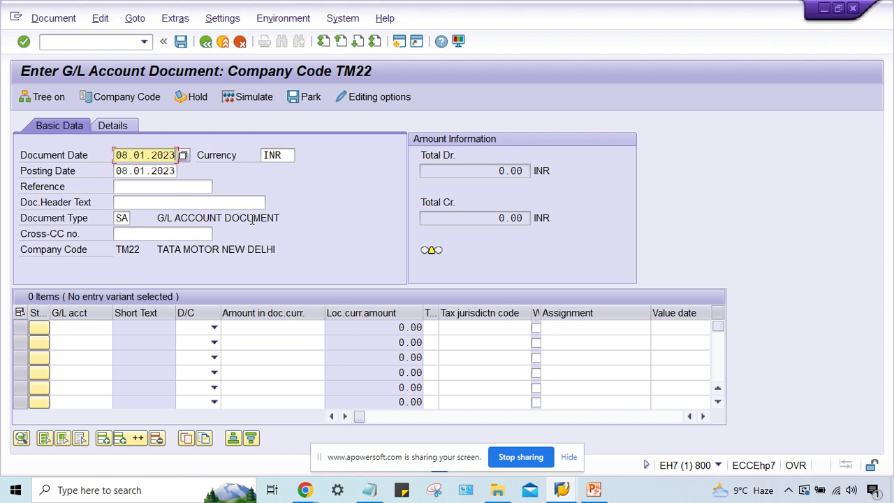
key(Return)
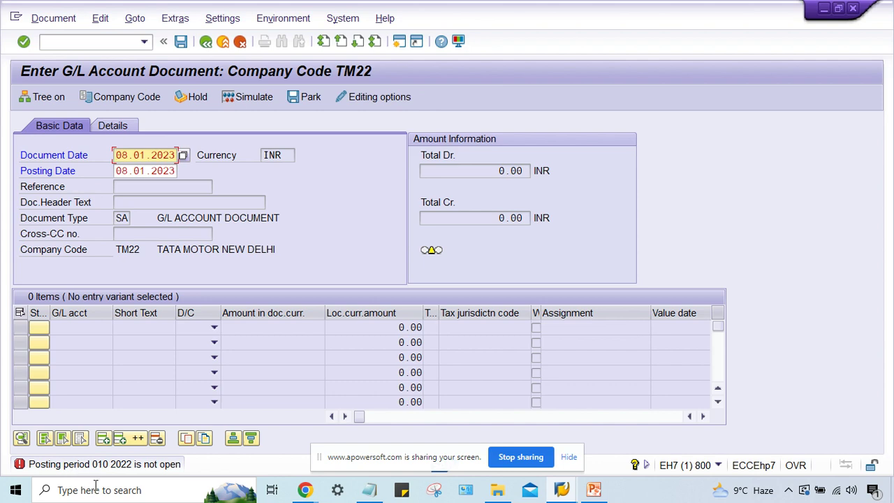
Copy variant 0001's row as a new entry, set account type + and clear the 0001 code
mouse_move(562, 490)
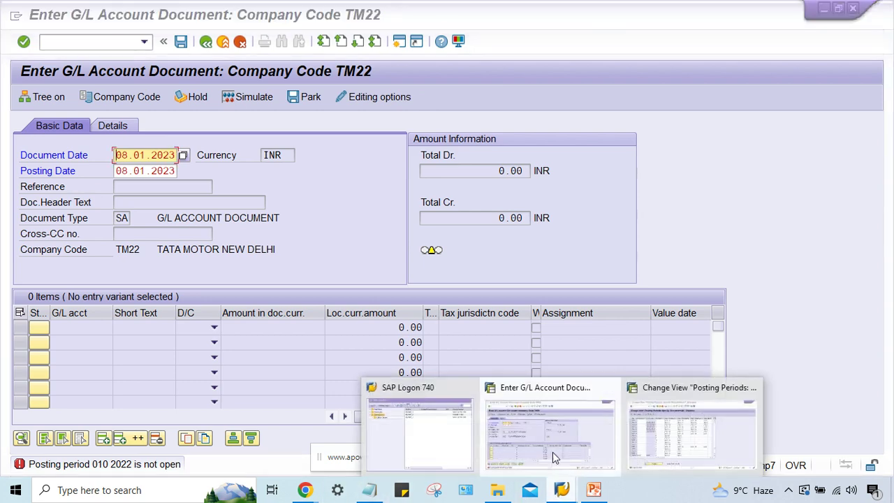
click(673, 444)
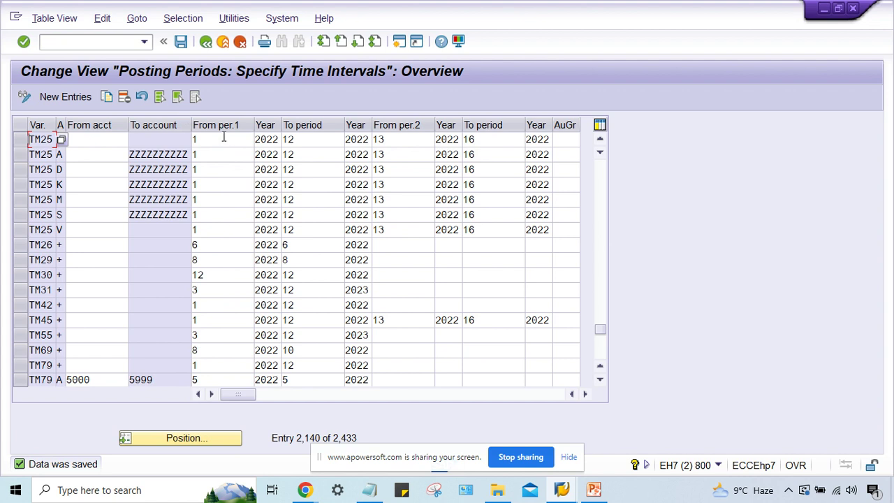
drag(602, 329, 598, 164)
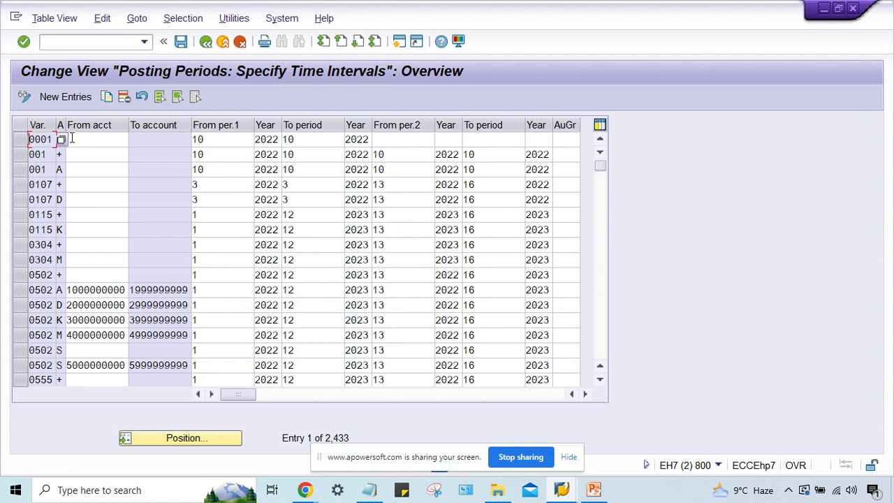
key(Tab)
click(18, 139)
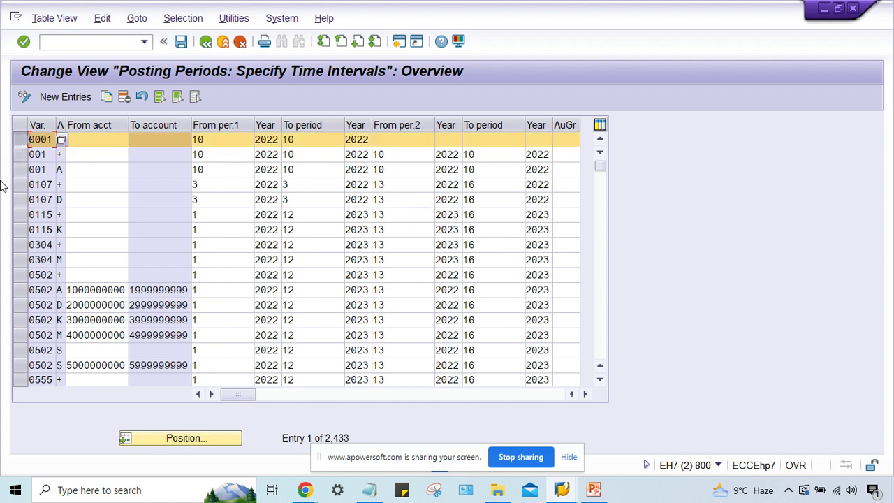
click(106, 96)
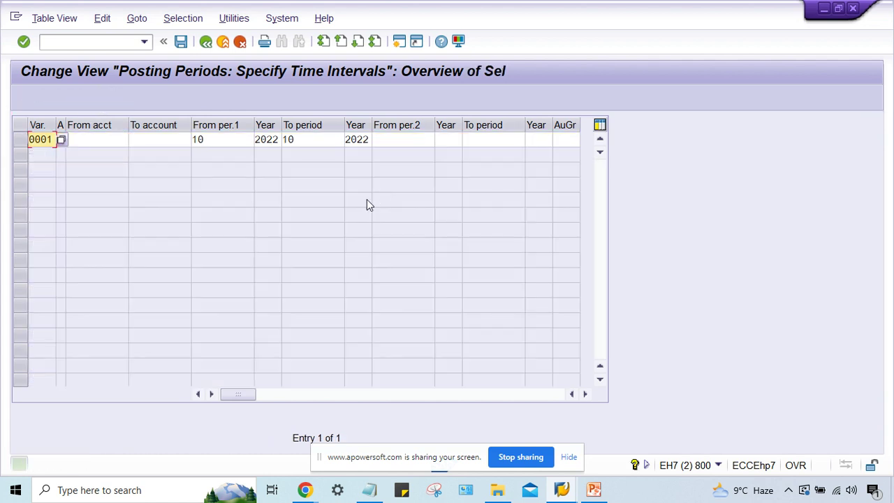
text(+)
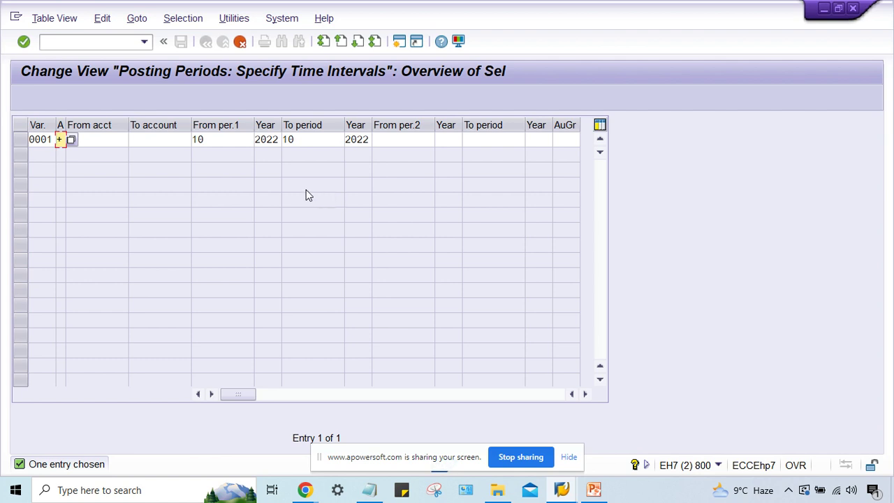
key(shift+Tab)
key(BackSpace)
key(BackSpace)
key(BackSpace)
key(BackSpace)
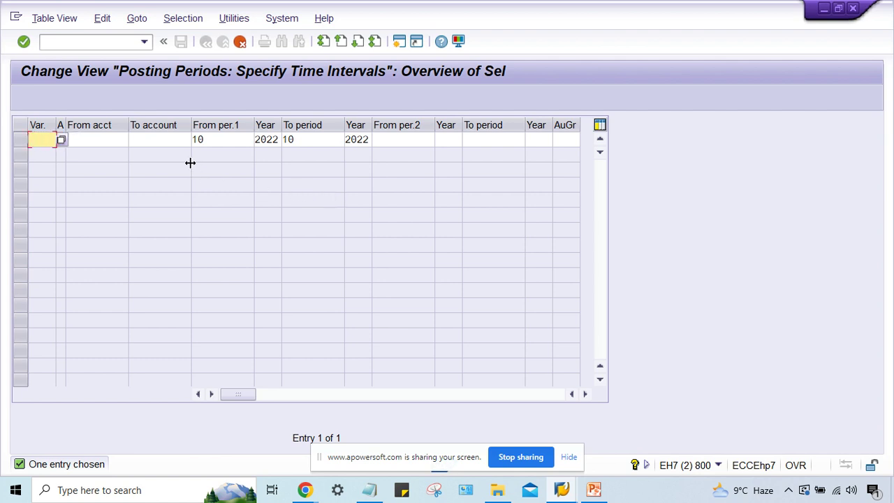
key(Return)
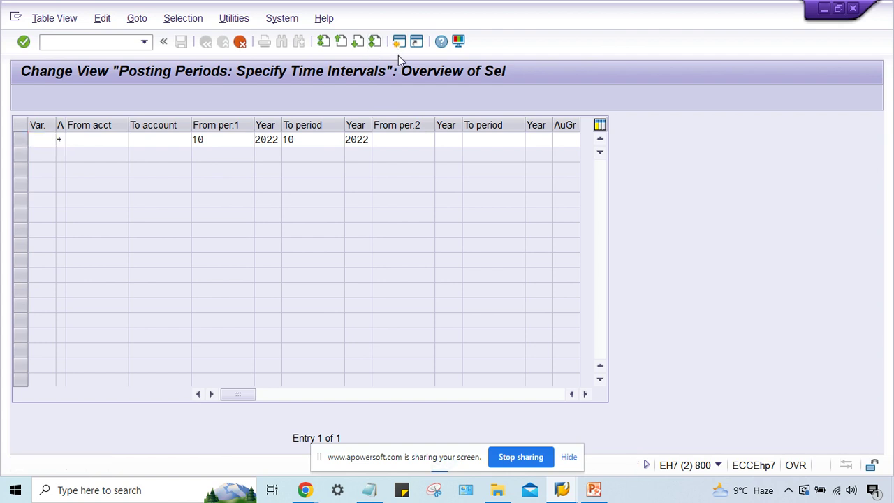
Run OBY6 in a new session and open company code TM22's global data
click(398, 42)
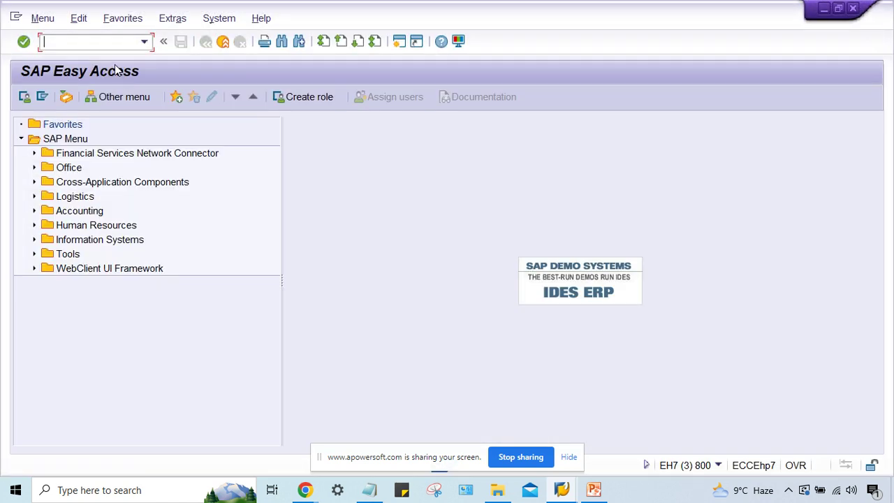
text(OBY6)
key(Return)
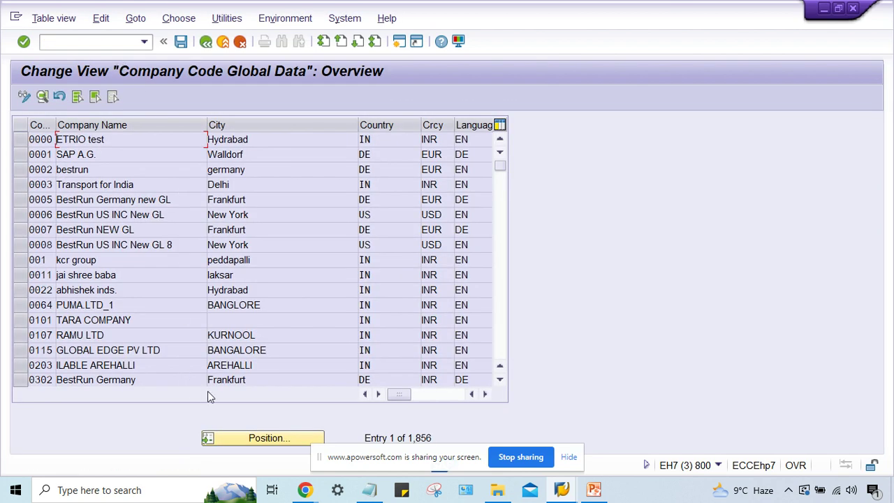
click(258, 439)
text(TM3)
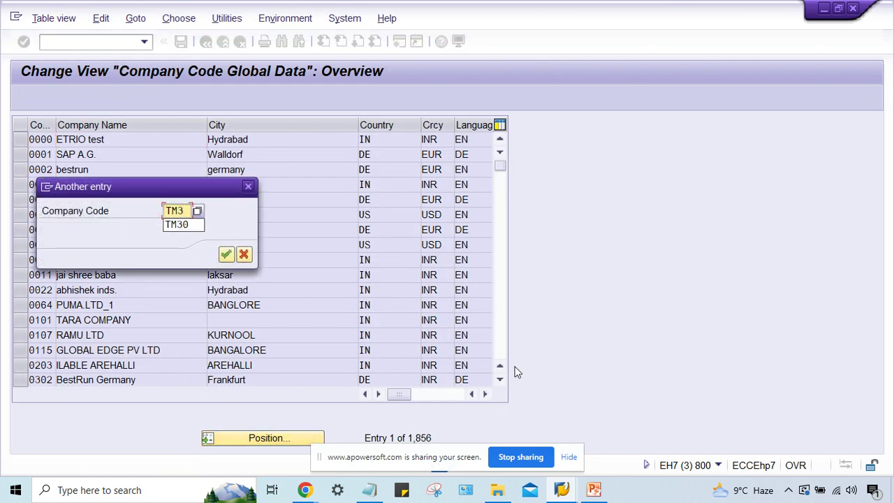
key(BackSpace)
text(22)
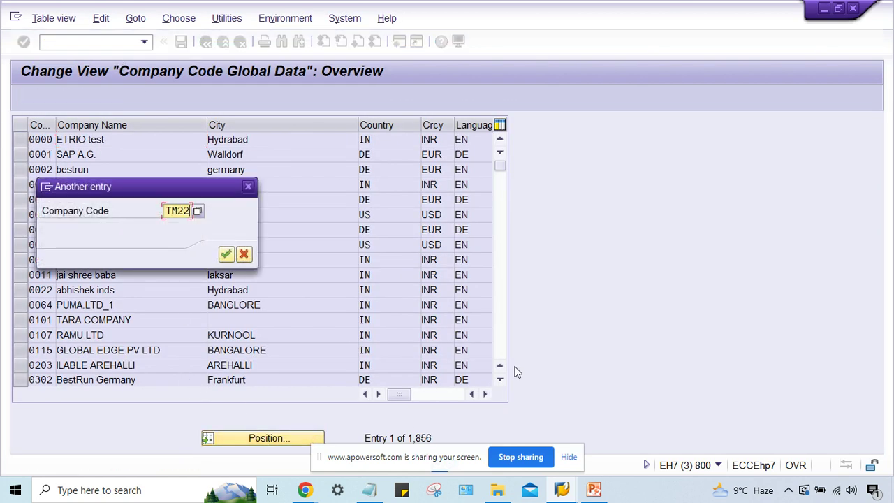
key(Return)
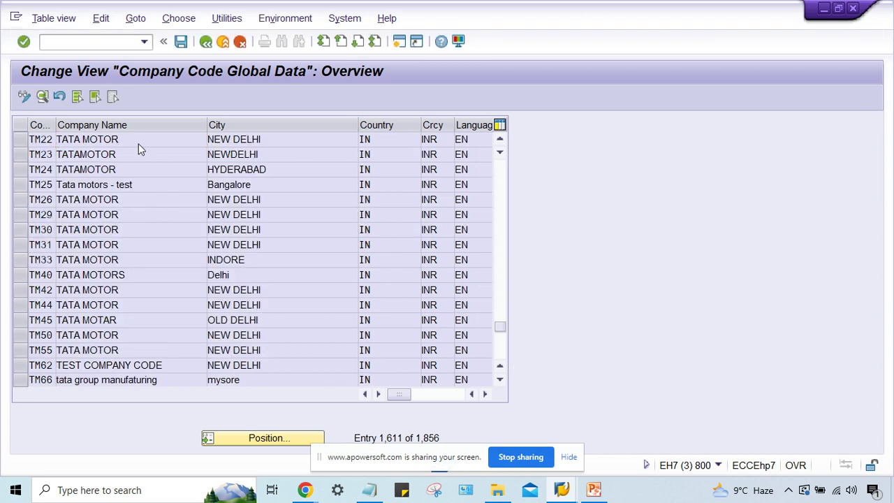
double_click(139, 142)
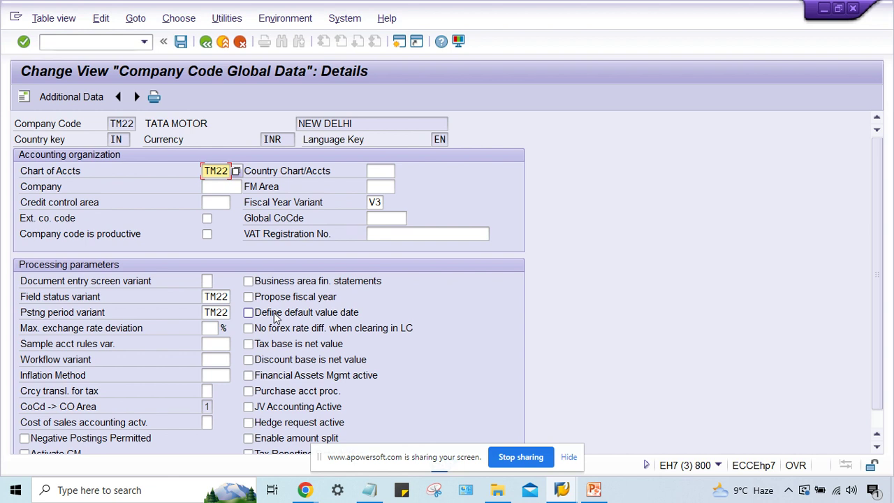
Review TM22's settings: chart of accounts TM22, fiscal year variant V3, posting period variant TM22
click(213, 185)
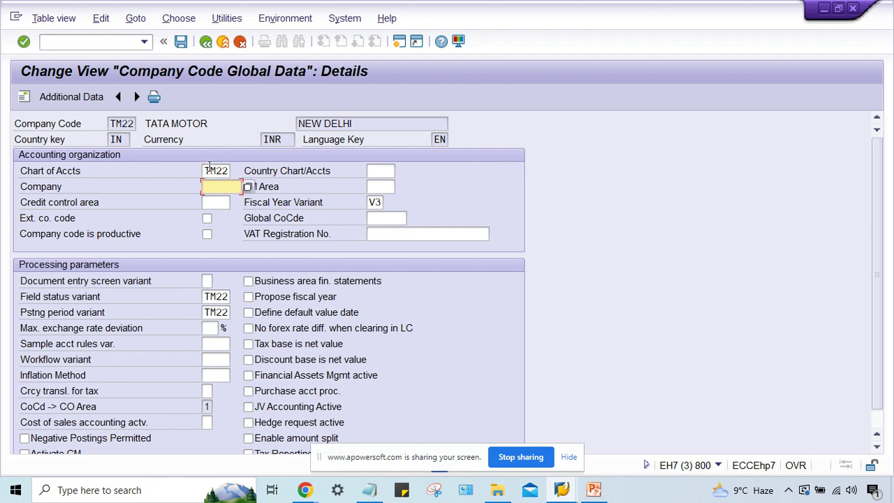
click(212, 172)
click(375, 203)
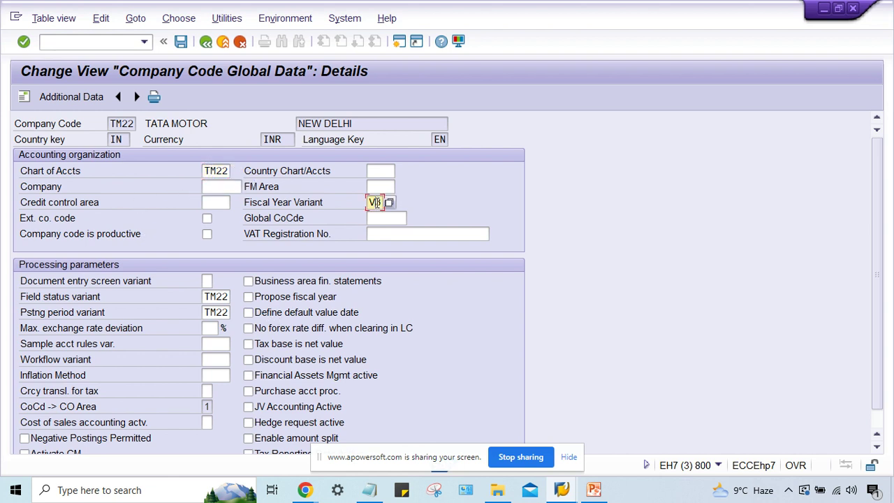
click(206, 312)
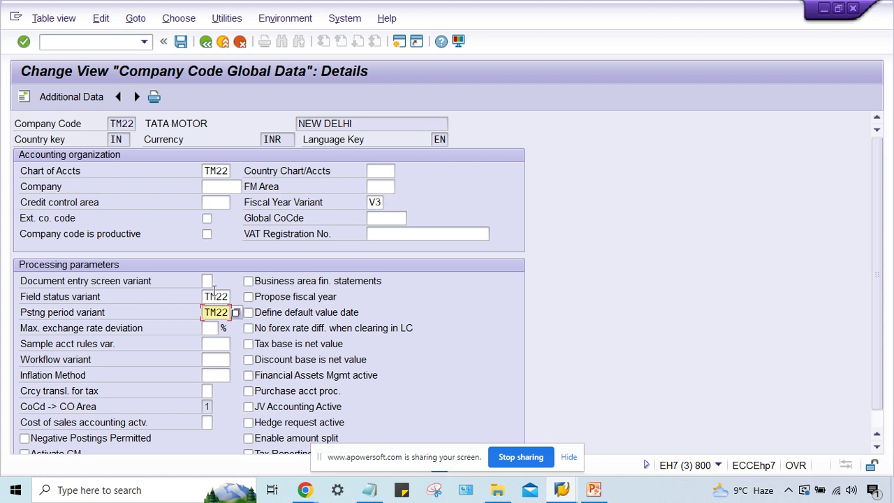
click(213, 292)
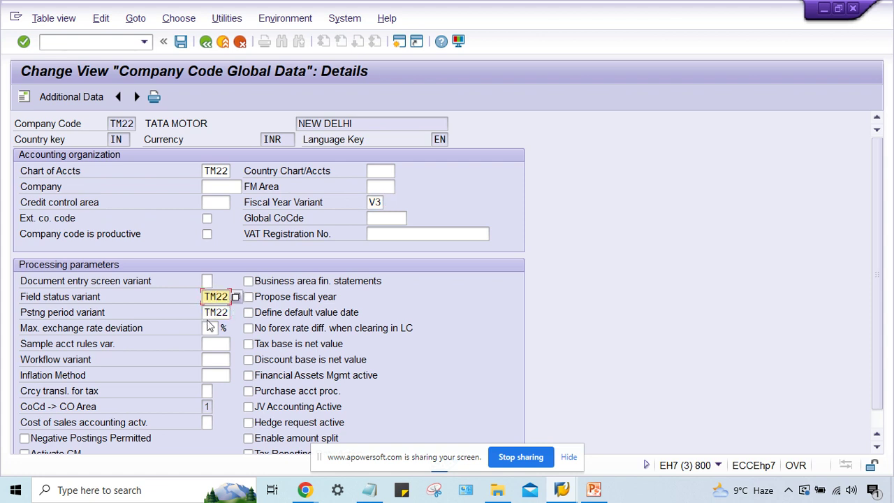
click(210, 314)
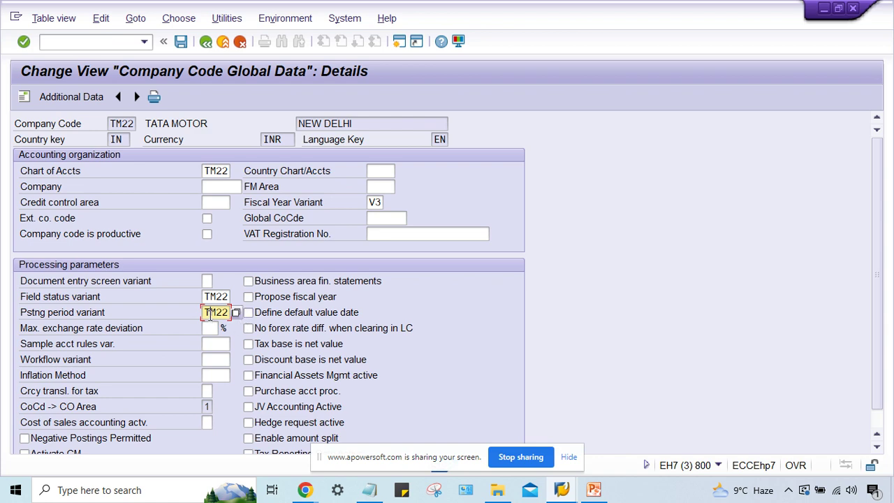
Fill the new row with variant TM22, account type + and periods 01 to 12 of 2022
click(561, 490)
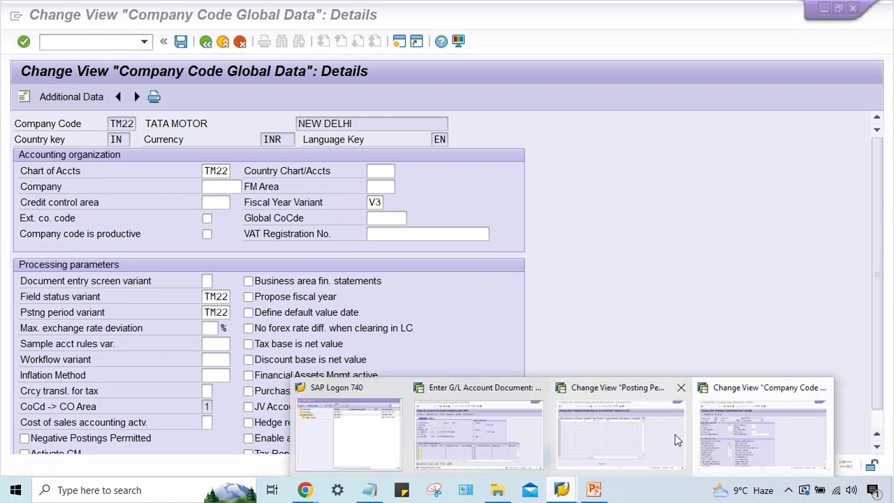
click(676, 440)
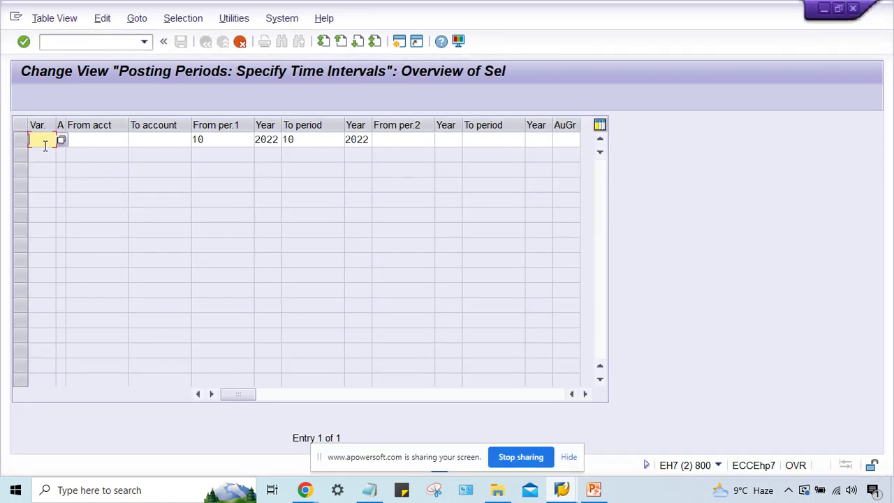
text(TM22)
key(Tab)
text(+)
key(Tab)
key(Tab)
key(Tab)
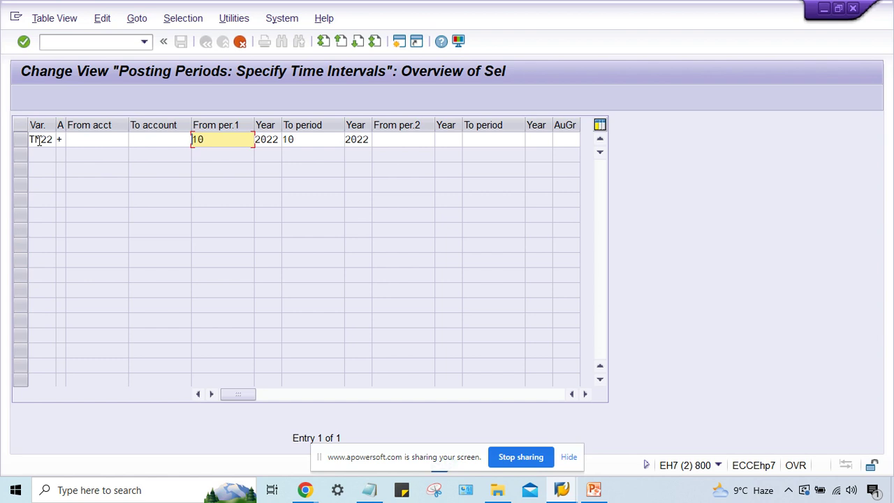
text(01)
key(Tab)
key(Tab)
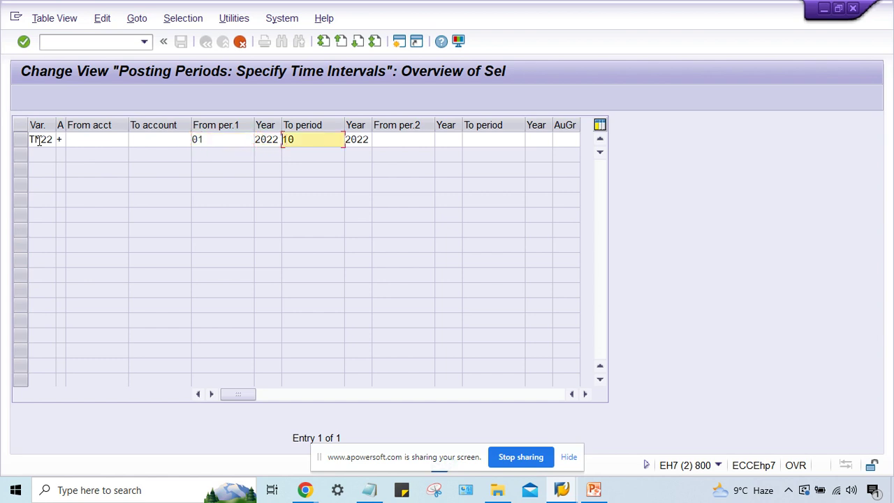
text(12)
Save the new TM22 posting period entry
key(ctrl+s)
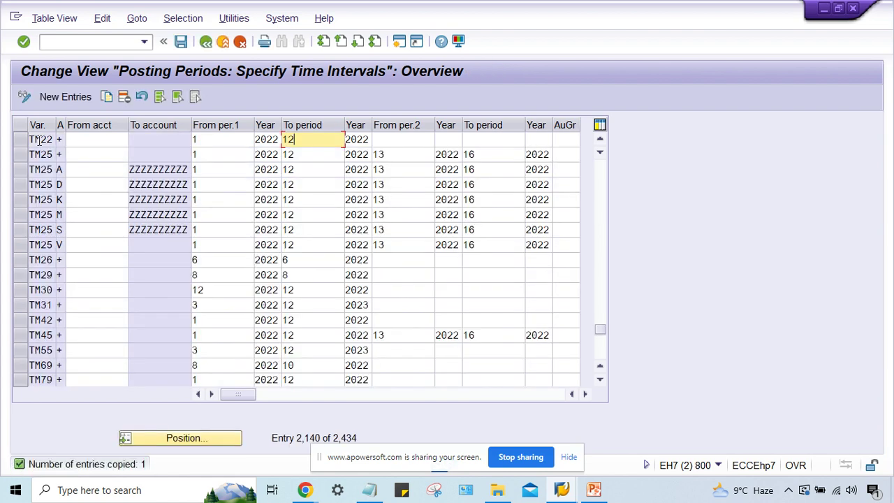
click(87, 140)
key(ctrl+s)
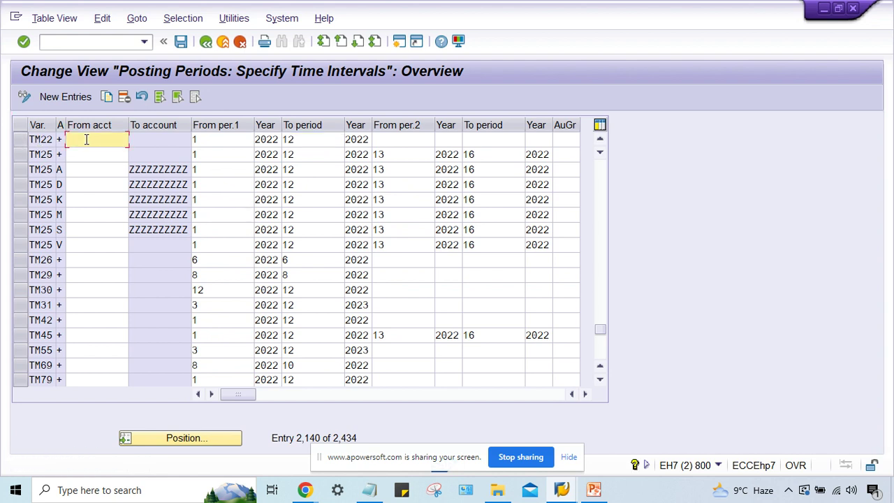
Return to the FB50 document and recheck the header now that period 10 is open
click(562, 489)
click(473, 448)
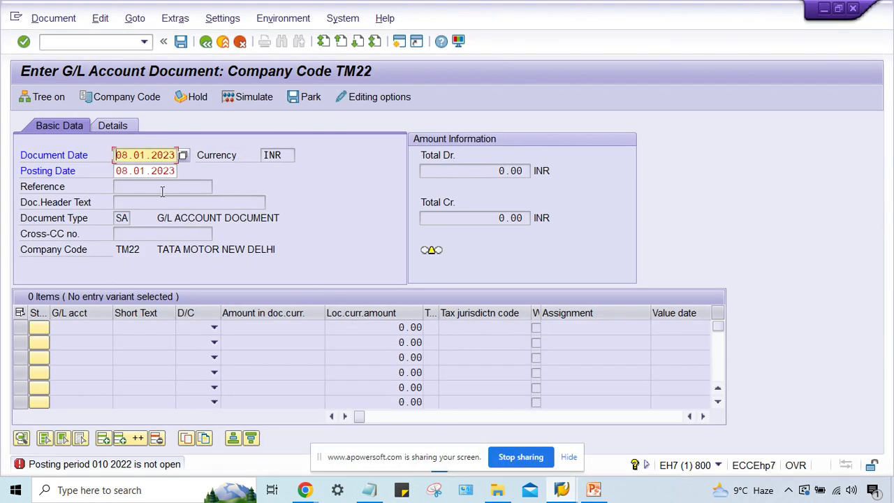
click(148, 171)
key(Return)
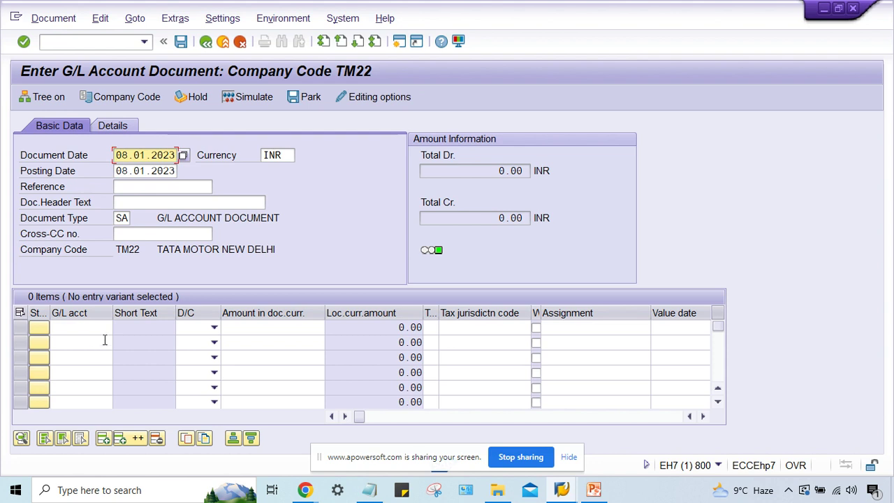
Enter the first line: G/L 4000 RENT ACT. as Debit for 1000
click(85, 325)
text(4000)
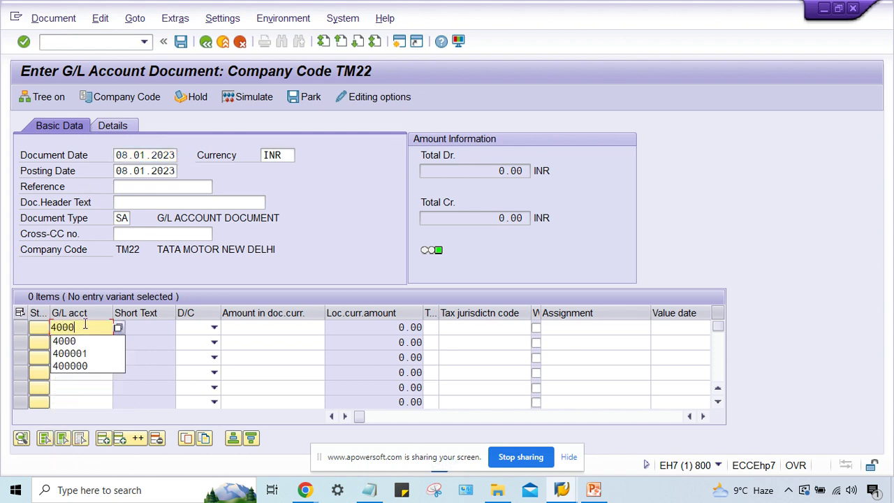
key(Tab)
key(Tab)
key(shift+Tab)
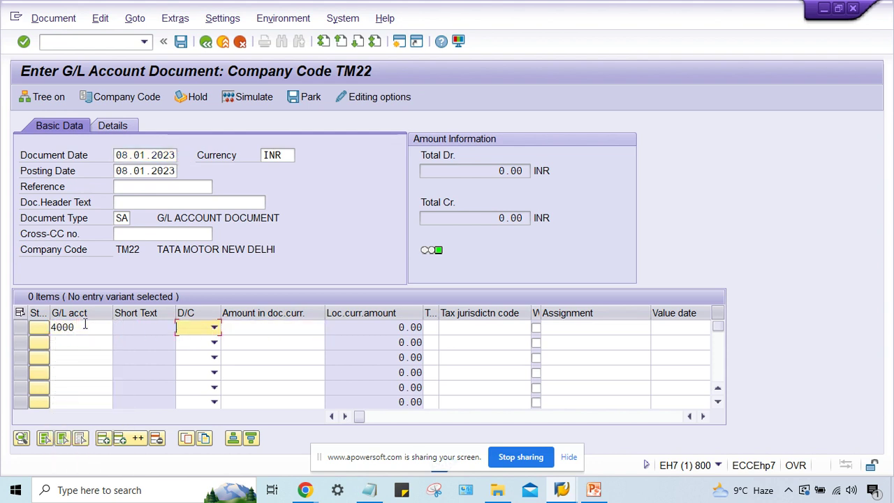
key(Down)
key(Tab)
key(Tab)
key(shift+Tab)
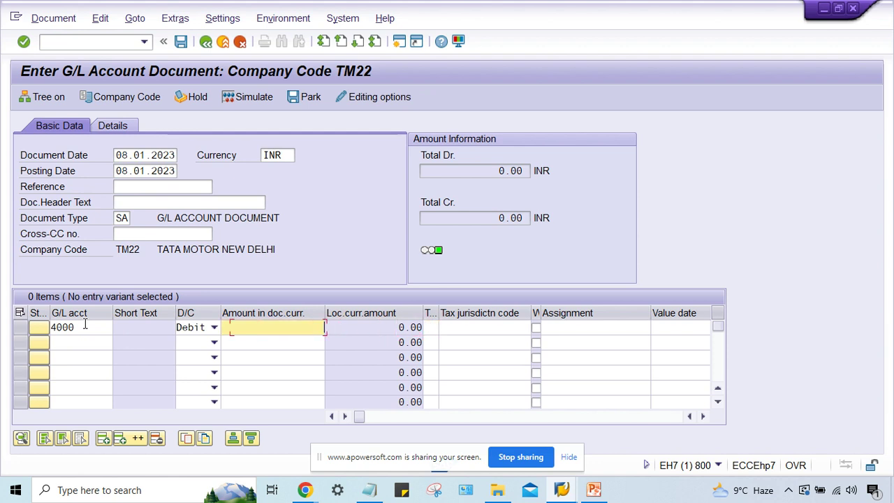
text(1000)
key(shift+Tab)
key(shift+Tab)
Enter G/L 1000 HDFC BANK as Credit for 1,000, check the balance and post
key(Down)
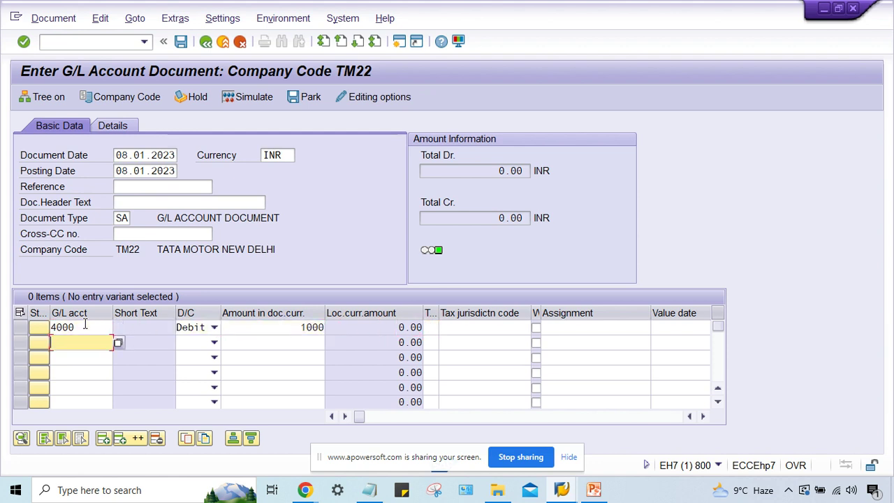
text(1000)
key(Tab)
key(Down)
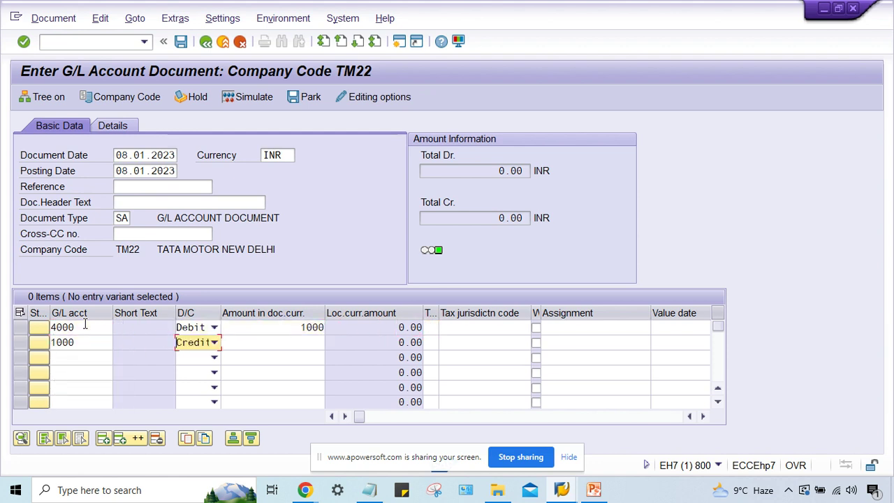
key(Tab)
text(1,000)
key(Return)
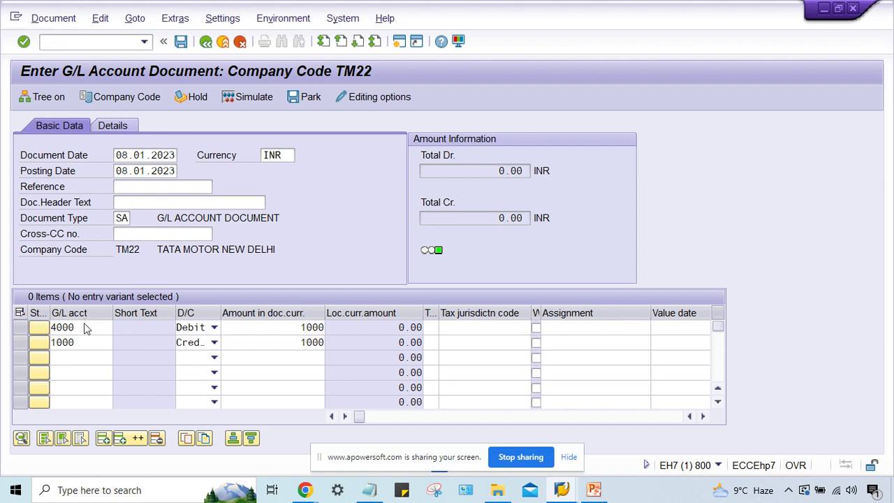
key(ctrl+s)
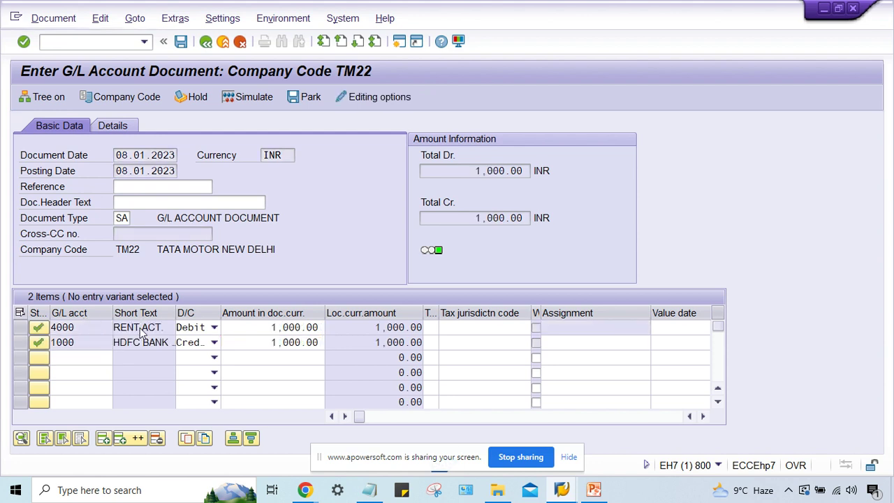